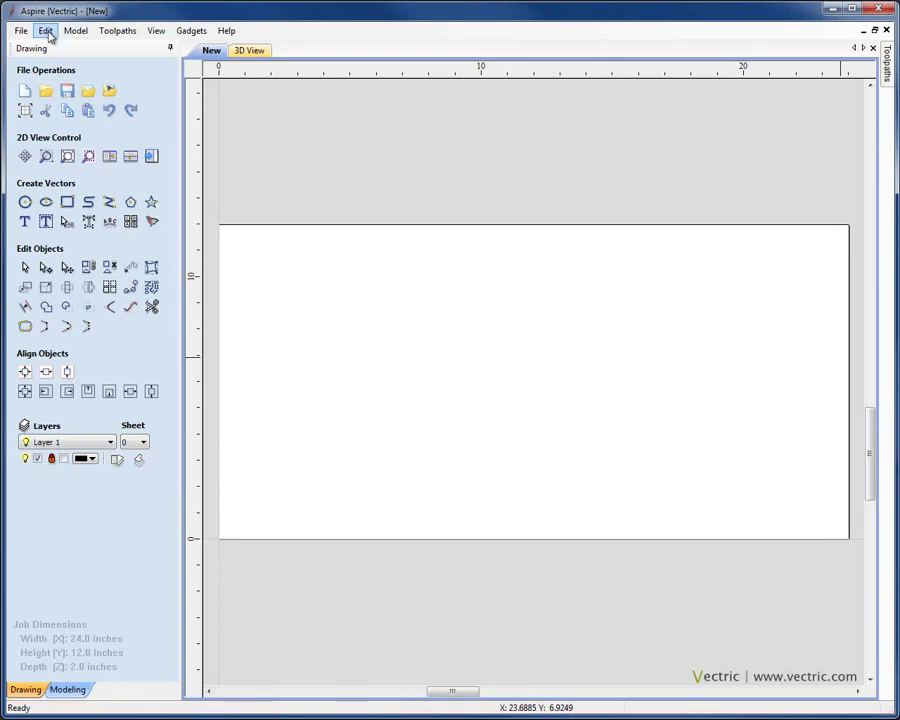
pyautogui.click(48, 35)
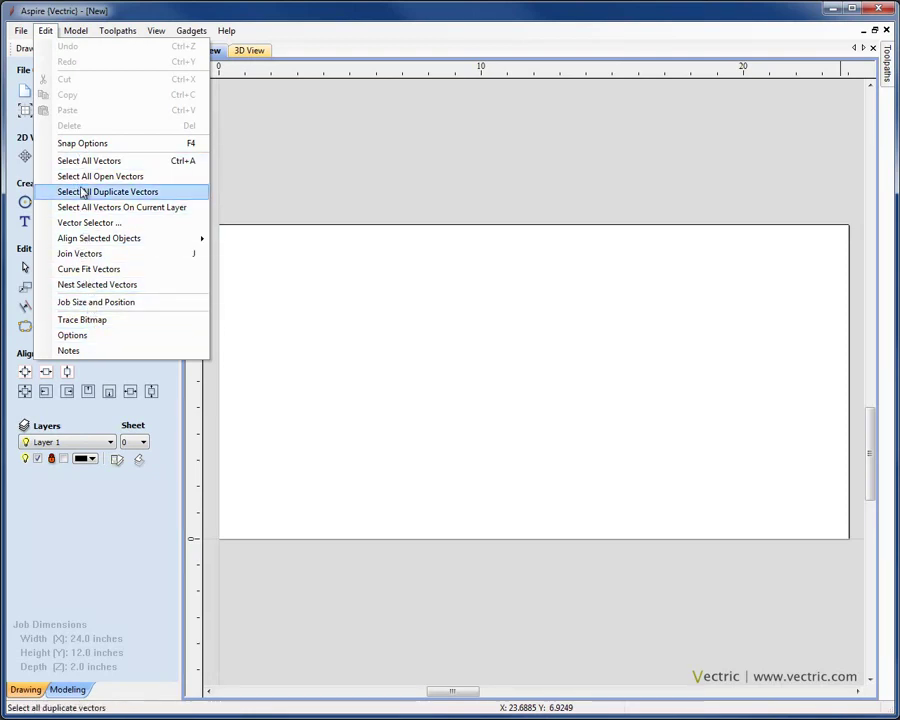
pyautogui.moveTo(98, 245)
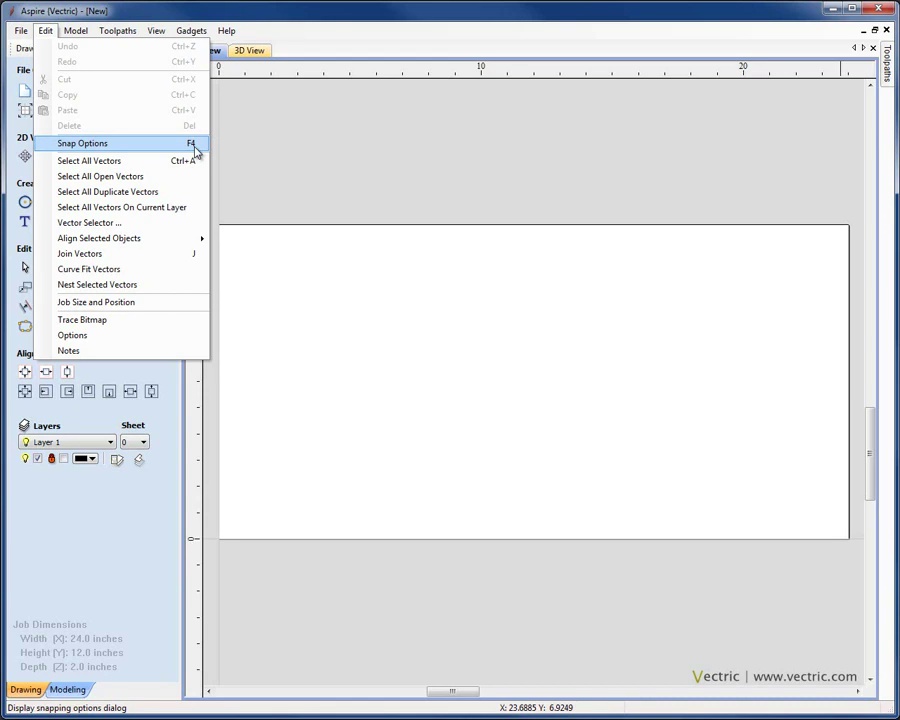
pyautogui.click(277, 24)
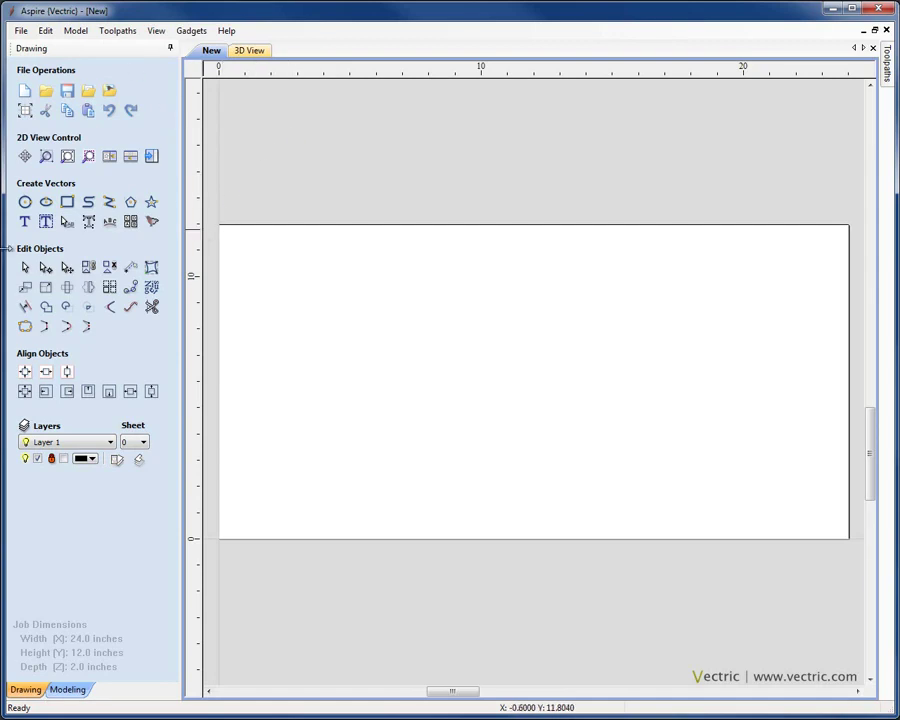
# Display the modeling tools and pin the Toolpaths pane open beside the drawing
pyautogui.click(70, 690)
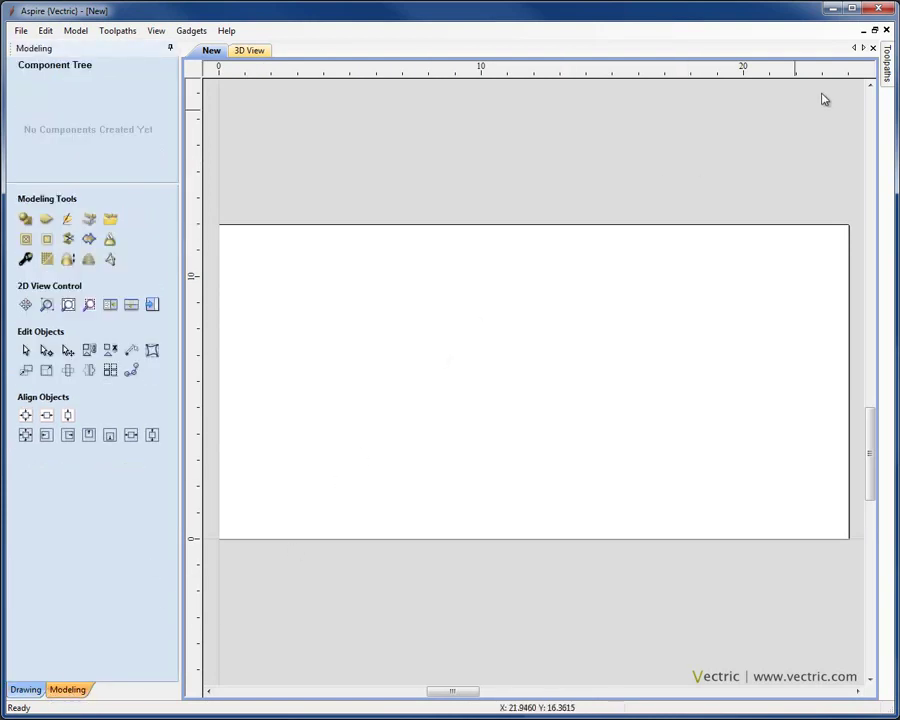
pyautogui.click(888, 62)
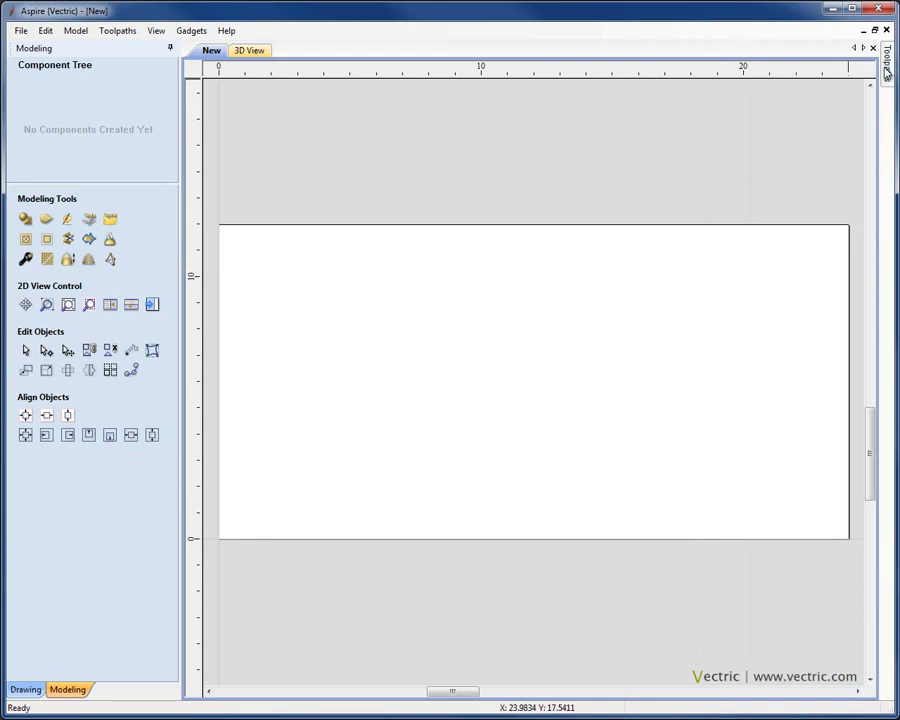
pyautogui.moveTo(888, 68)
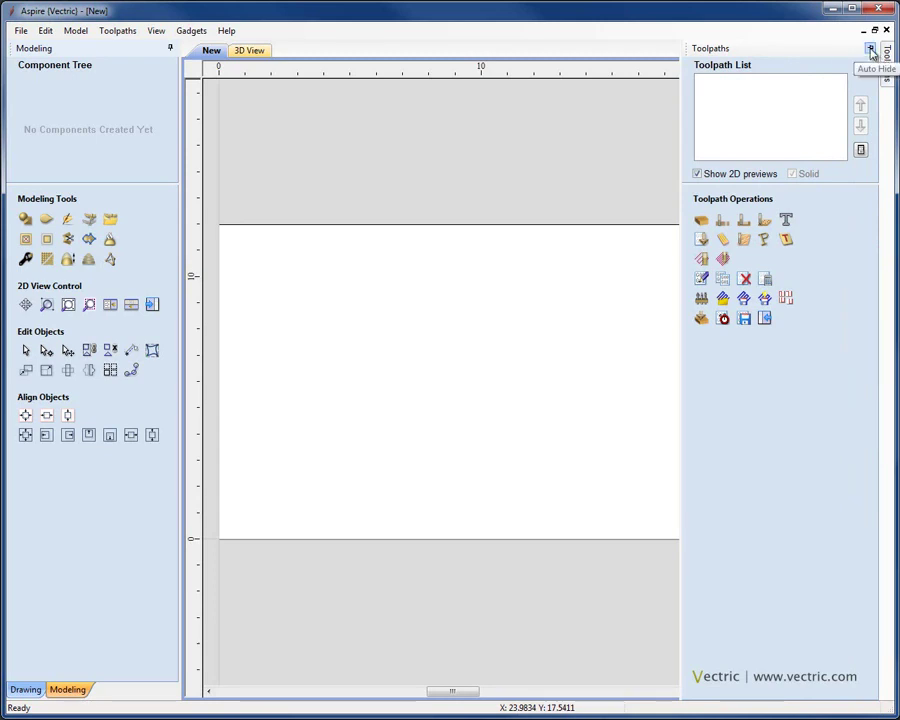
pyautogui.click(871, 52)
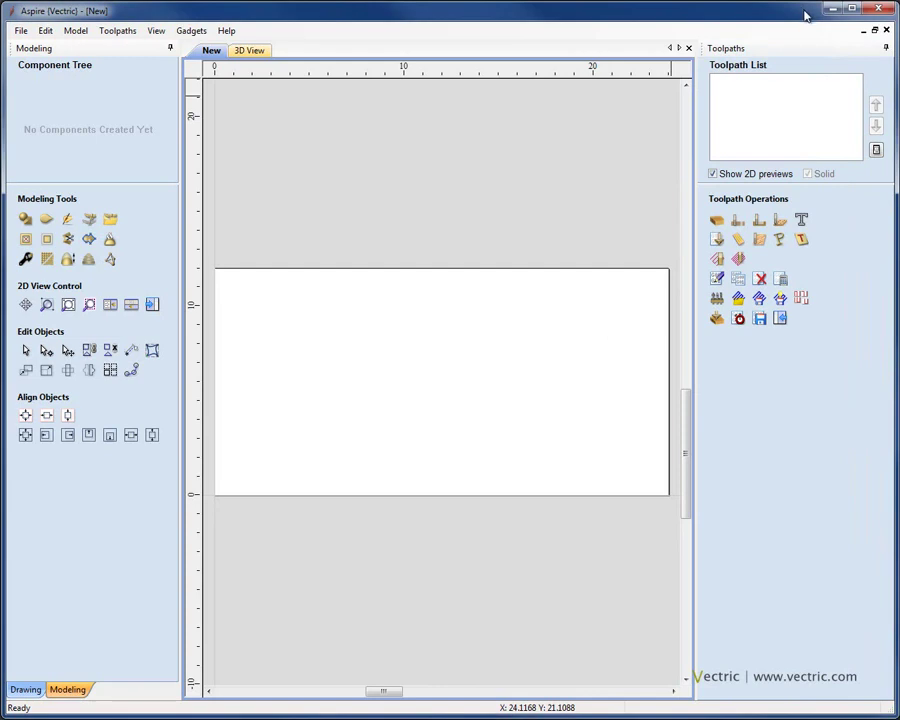
# Return the Toolpaths pane to auto-hide and bring back the drawing tools
pyautogui.click(884, 50)
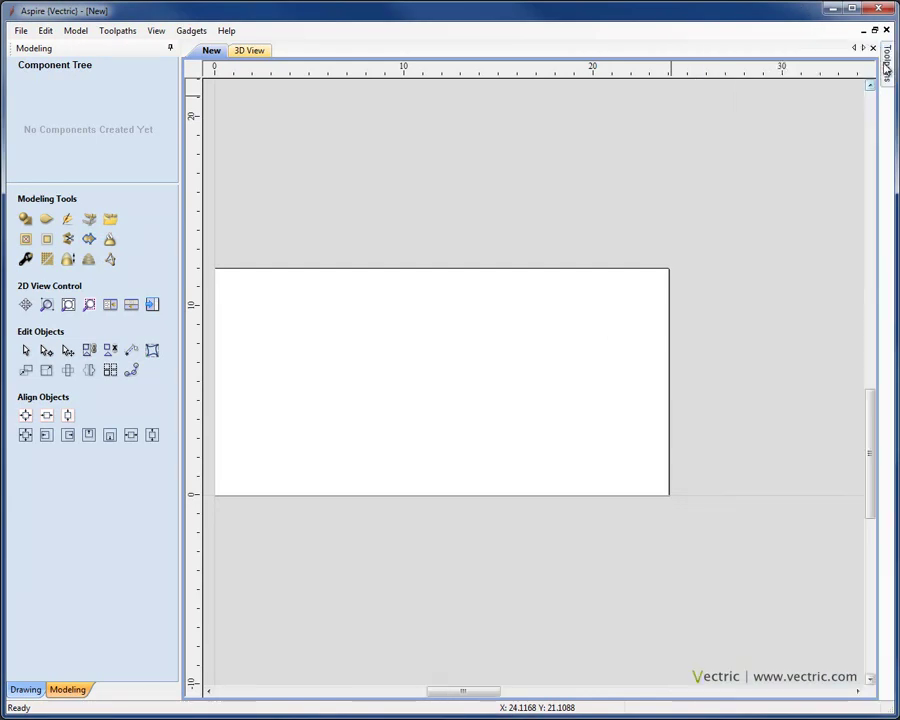
pyautogui.moveTo(886, 72)
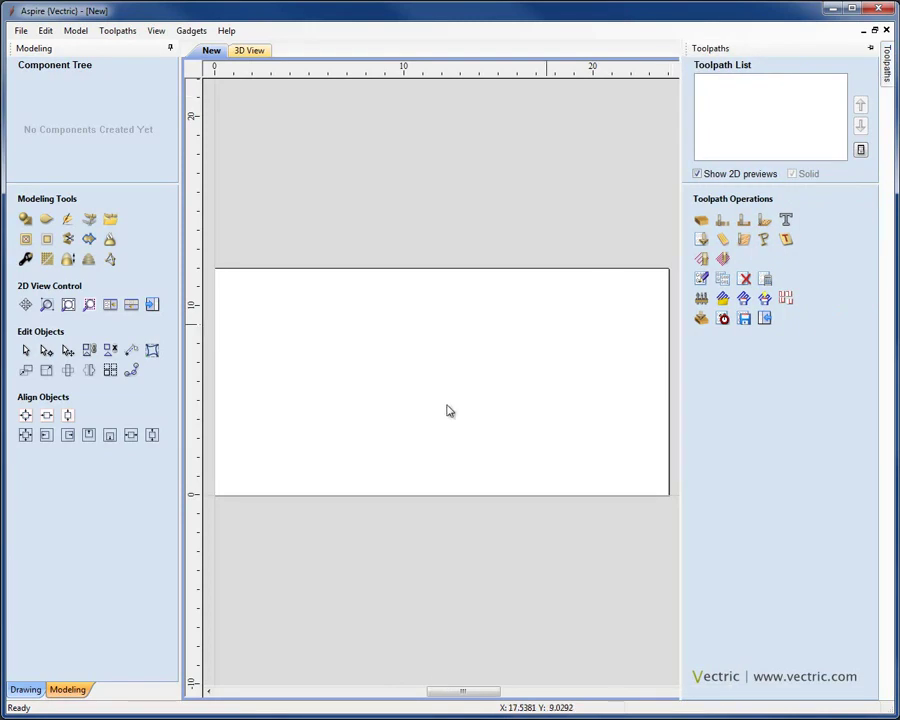
pyautogui.click(26, 691)
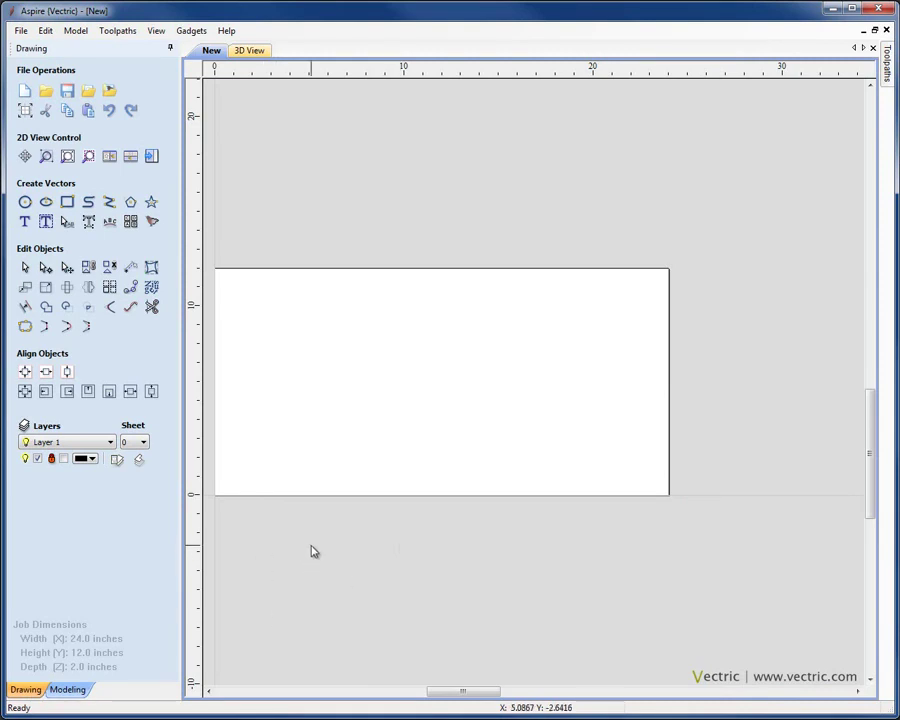
# Switch the layout between the toolpath tools and the drawing tools twice, ending with the drawing tools
pyautogui.press('F12')
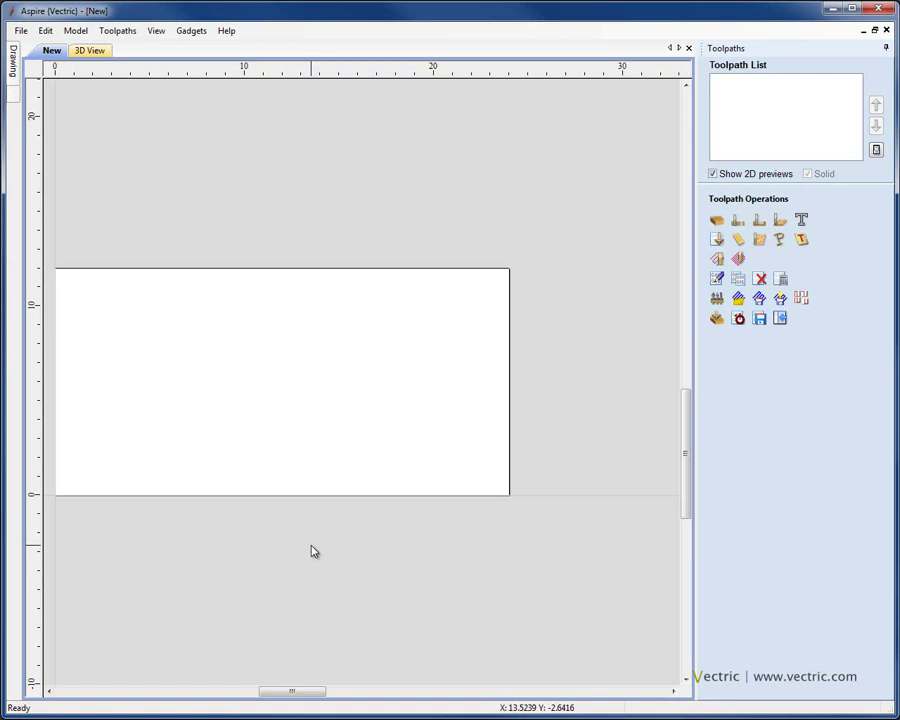
pyautogui.press('F11')
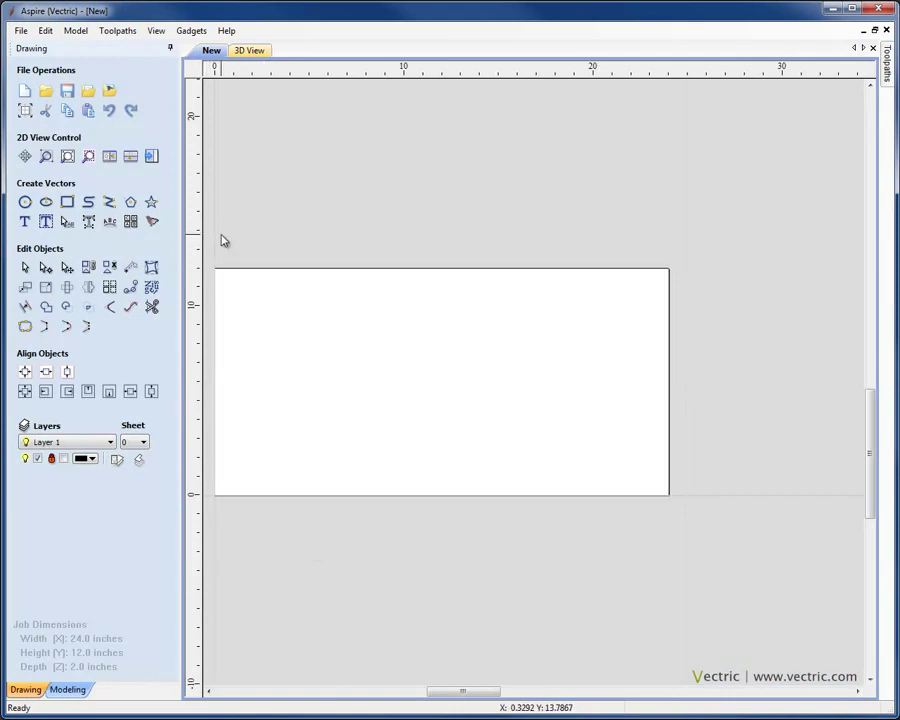
pyautogui.click(151, 158)
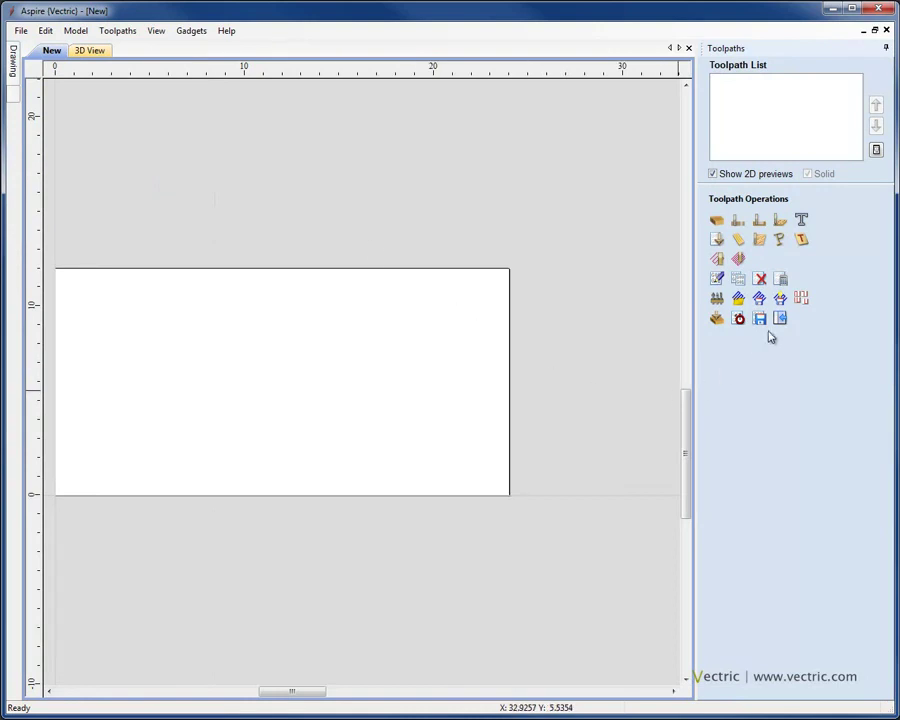
pyautogui.click(781, 320)
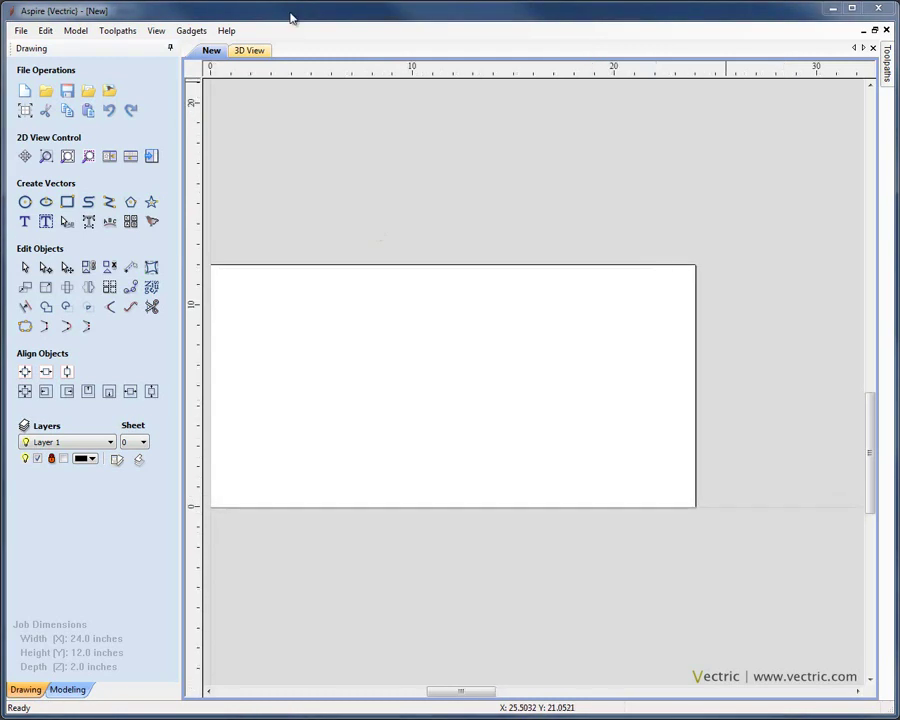
# Show the modeling tools briefly, then return to the drawing tools
pyautogui.click(291, 15)
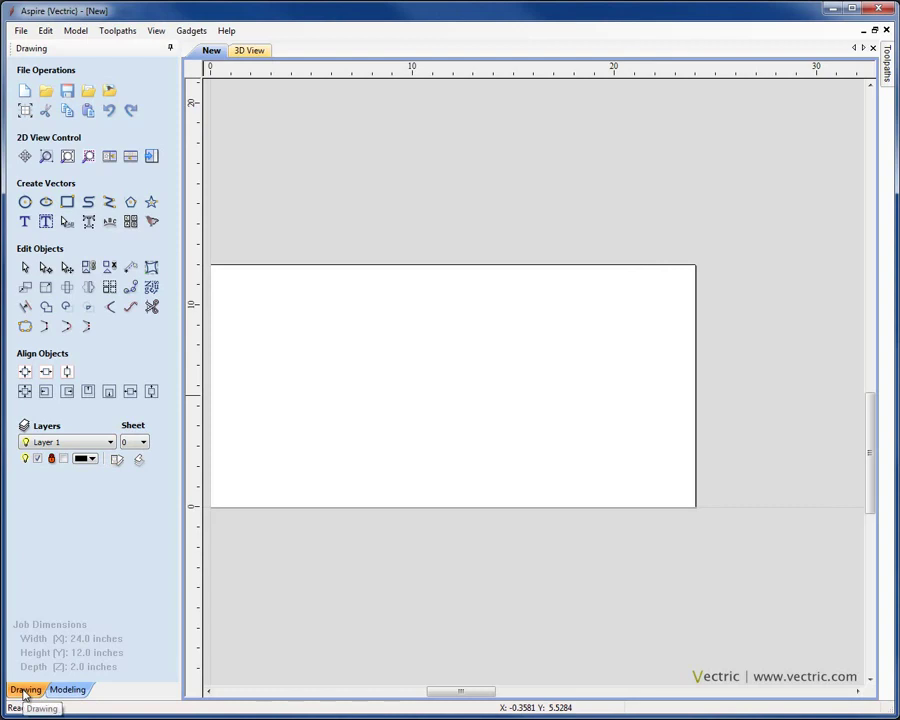
pyautogui.click(68, 690)
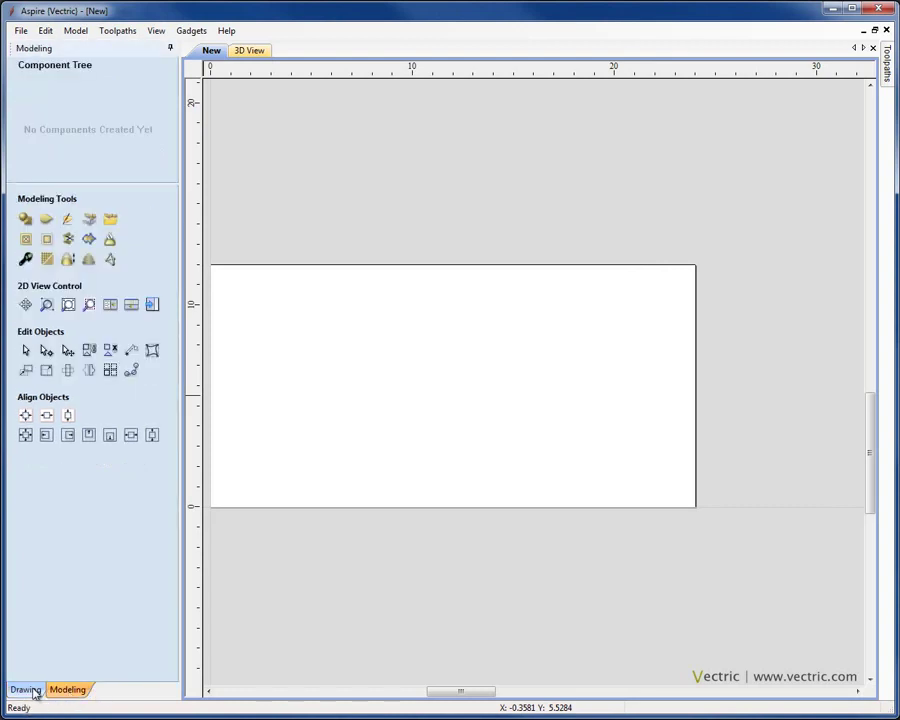
pyautogui.click(31, 690)
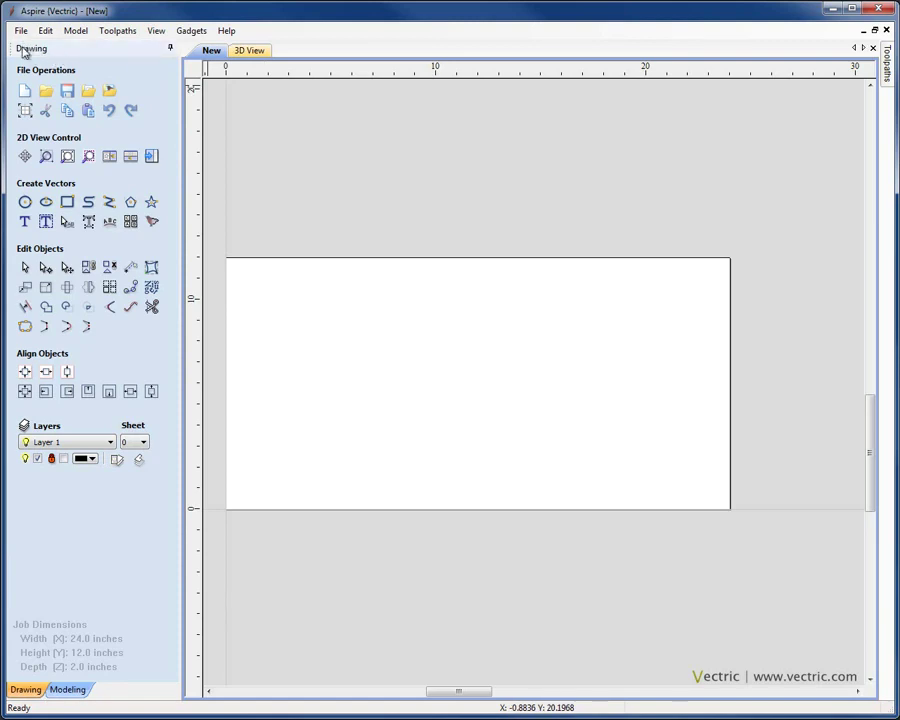
# Float the combined Drawing and Modeling pane over the workspace, check both tool sets, and dock it again
pyautogui.moveTo(24, 52); pyautogui.dragTo(86, 62)
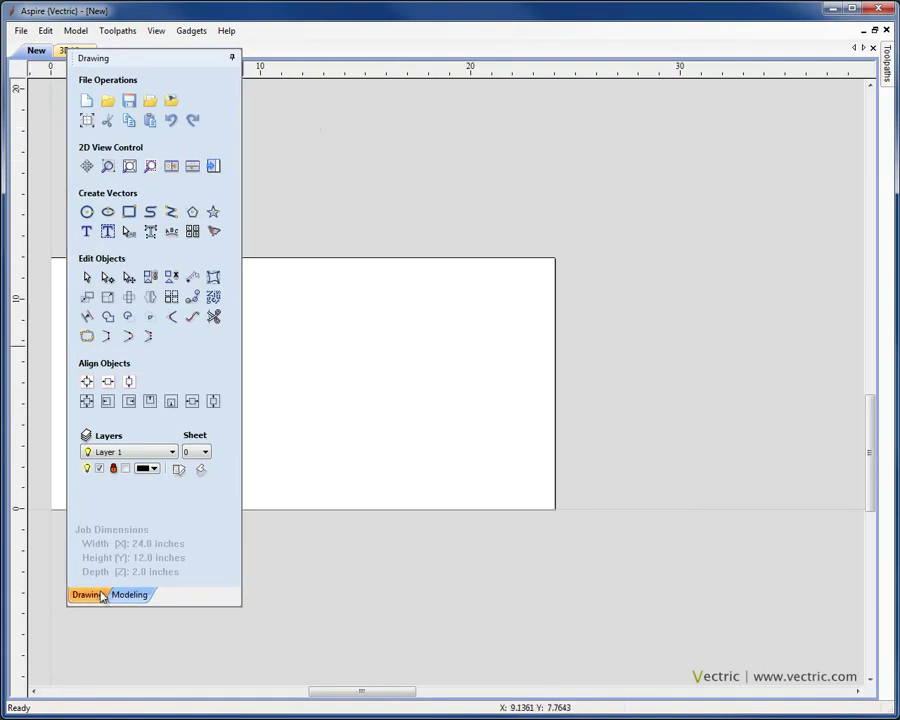
pyautogui.click(140, 597)
pyautogui.click(94, 597)
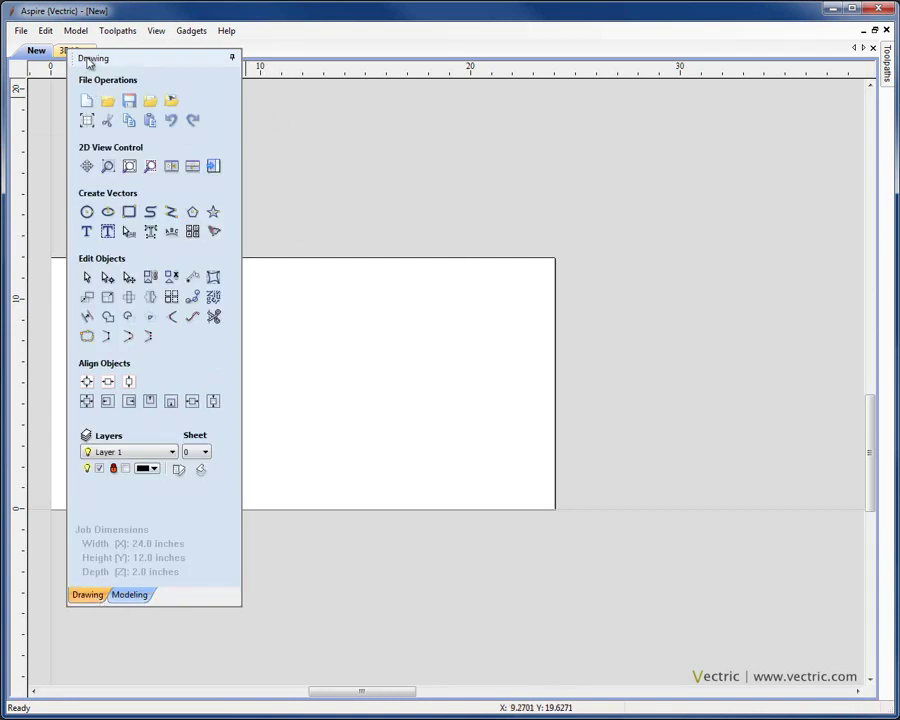
pyautogui.moveTo(80, 62); pyautogui.dragTo(10, 55)
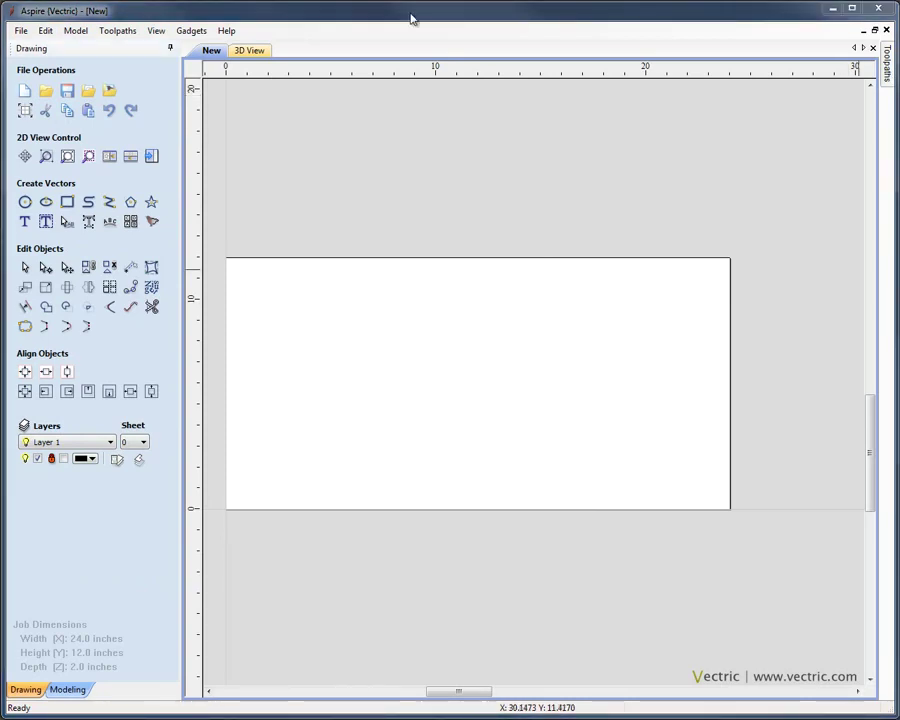
# Detach the Modeling pane on its own and dock it back together with the Drawing pane
pyautogui.click(64, 691)
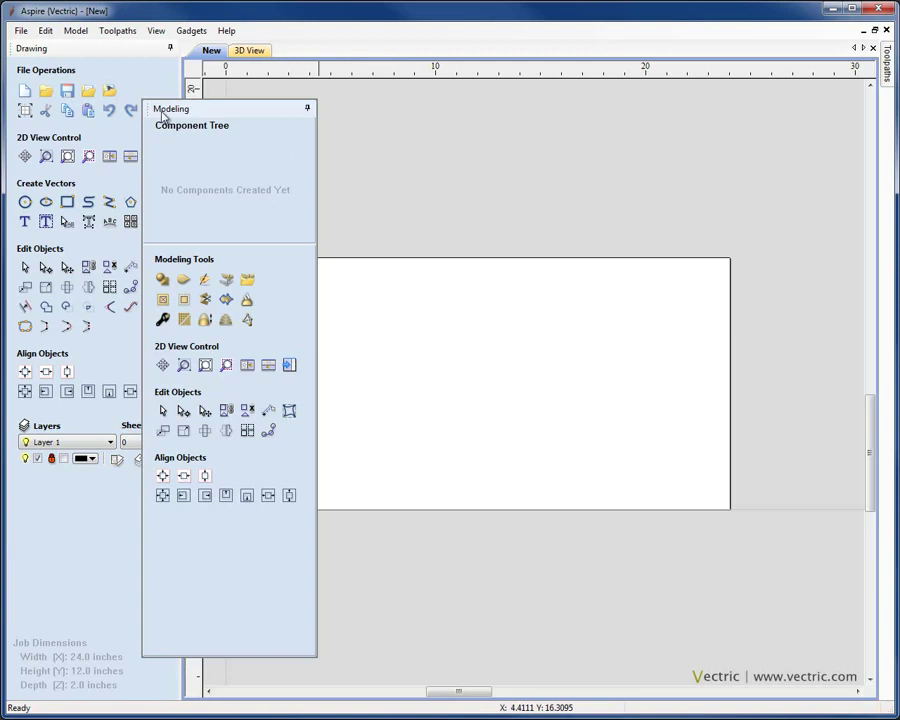
pyautogui.moveTo(161, 113)
pyautogui.mouseDown()
pyautogui.moveTo(116, 82)
pyautogui.moveTo(44, 56)
pyautogui.mouseUp()
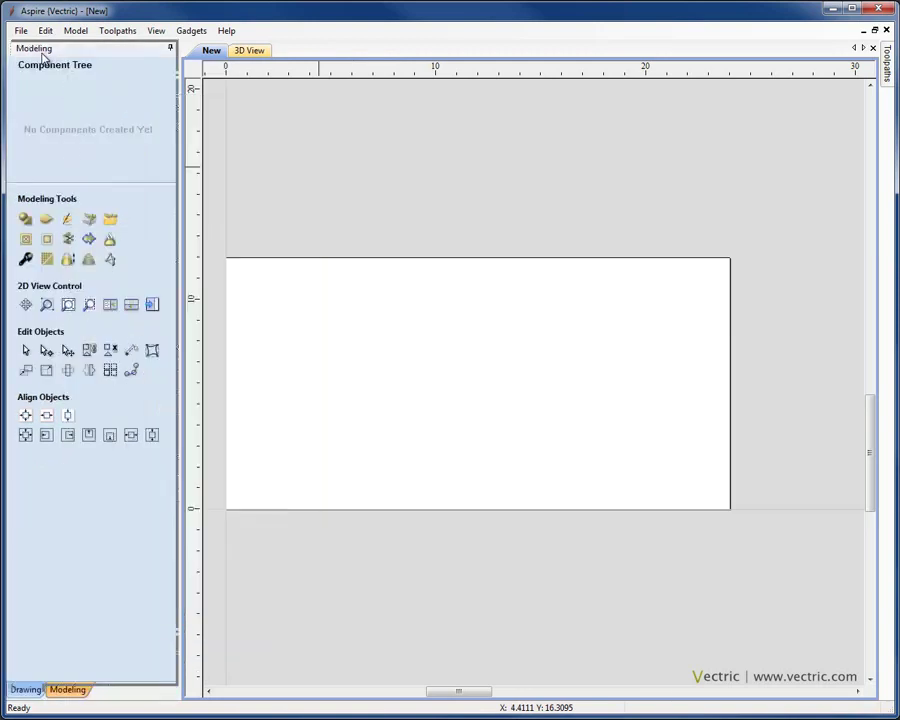
pyautogui.click(30, 689)
pyautogui.click(60, 689)
pyautogui.click(40, 692)
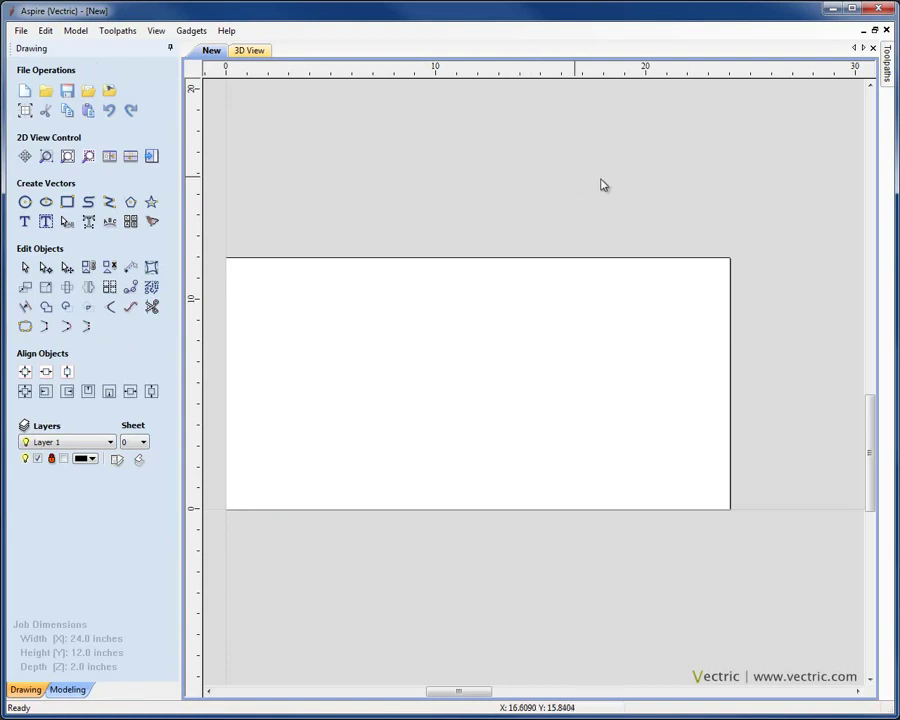
# Pin the Toolpaths pane open, undock and redock it at the window's edge, and return it to auto-hide
pyautogui.click(886, 62)
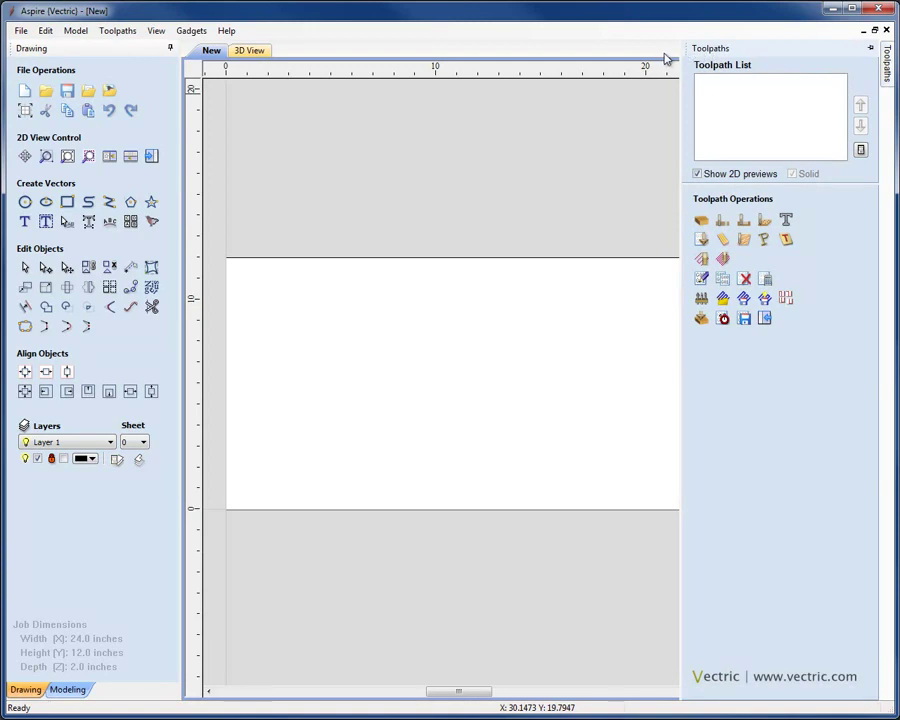
pyautogui.click(870, 48)
pyautogui.moveTo(712, 53); pyautogui.dragTo(890, 48)
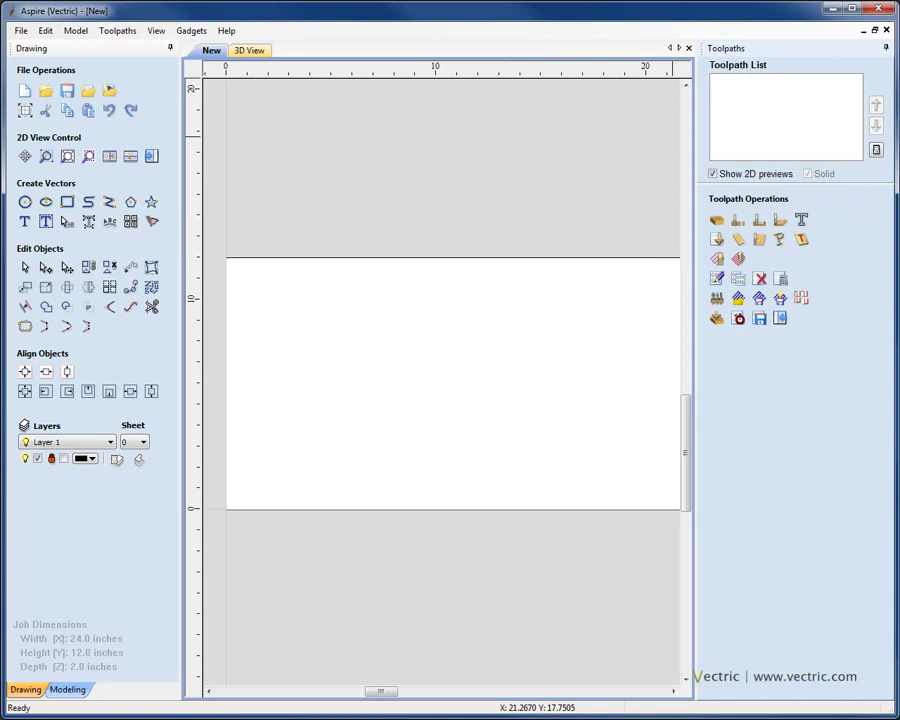
pyautogui.click(884, 48)
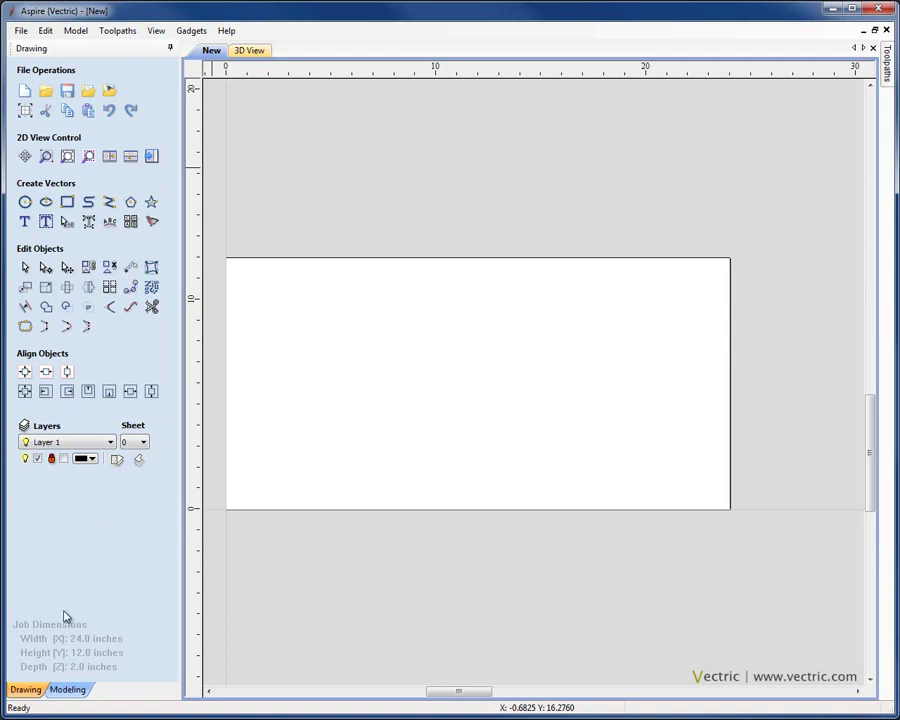
# Enlarge the Component Tree area above the modeling tools
pyautogui.click(66, 688)
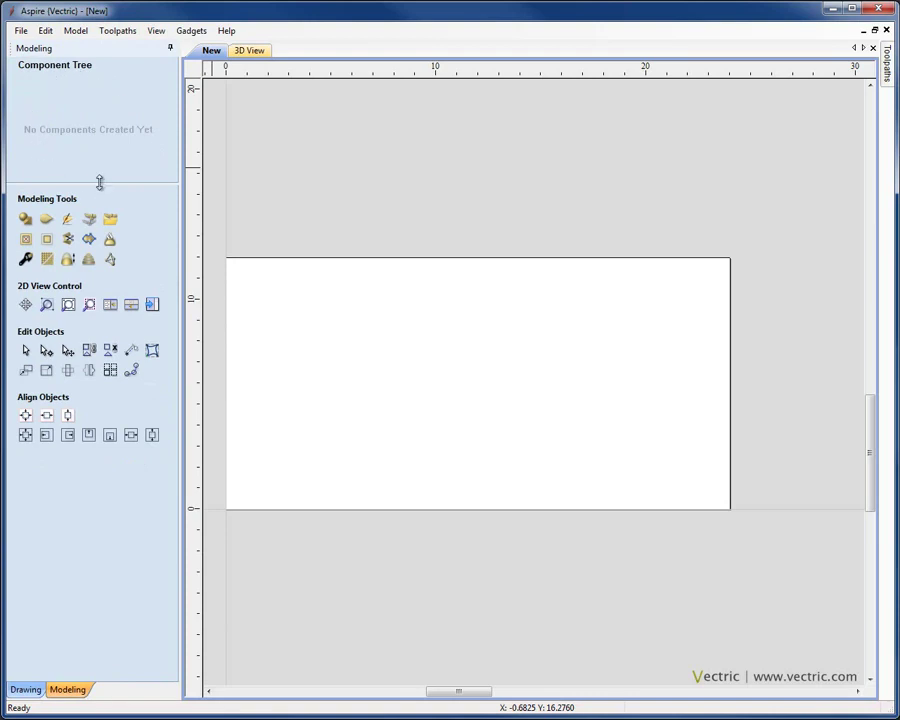
pyautogui.moveTo(100, 183); pyautogui.dragTo(126, 207)
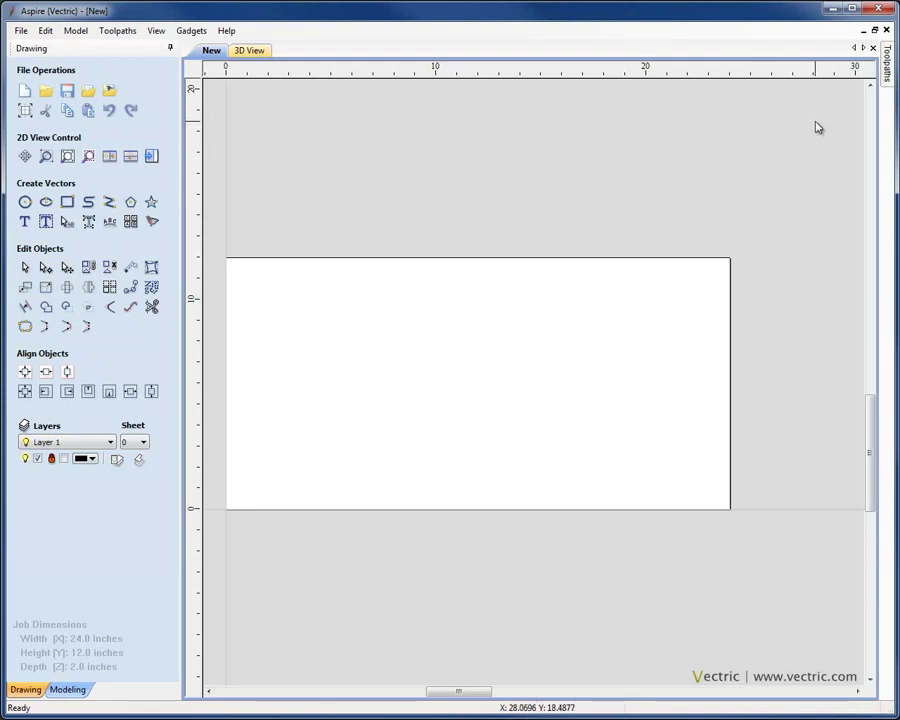
# Enlarge the Toolpath List area above the toolpath operations, then restore the drawing tools layout
pyautogui.press('F12')
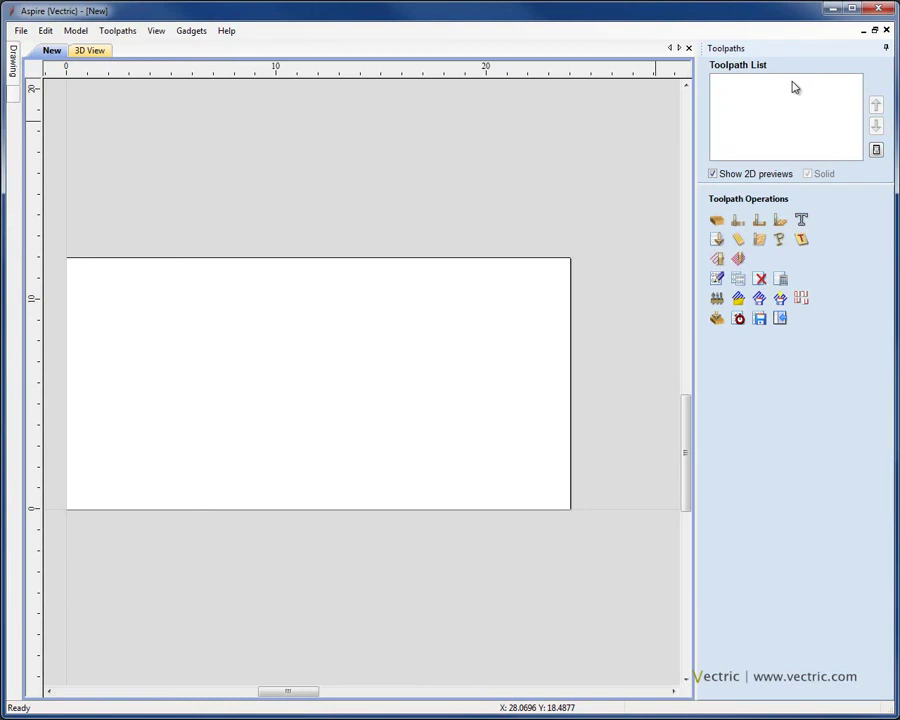
pyautogui.moveTo(839, 184)
pyautogui.mouseDown()
pyautogui.moveTo(846, 253)
pyautogui.moveTo(843, 206)
pyautogui.mouseUp()
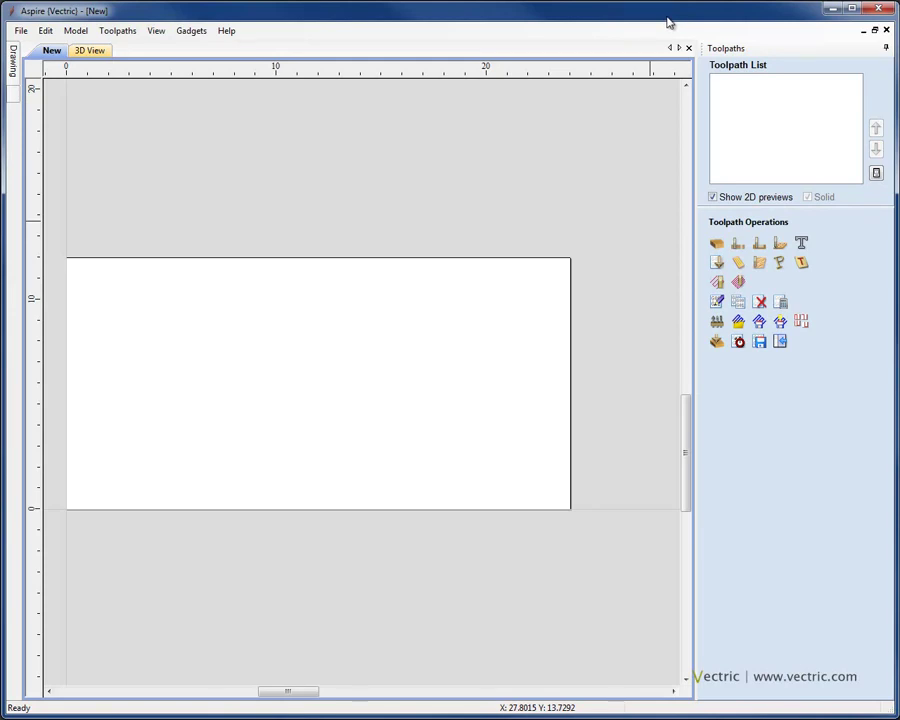
pyautogui.press('F11')
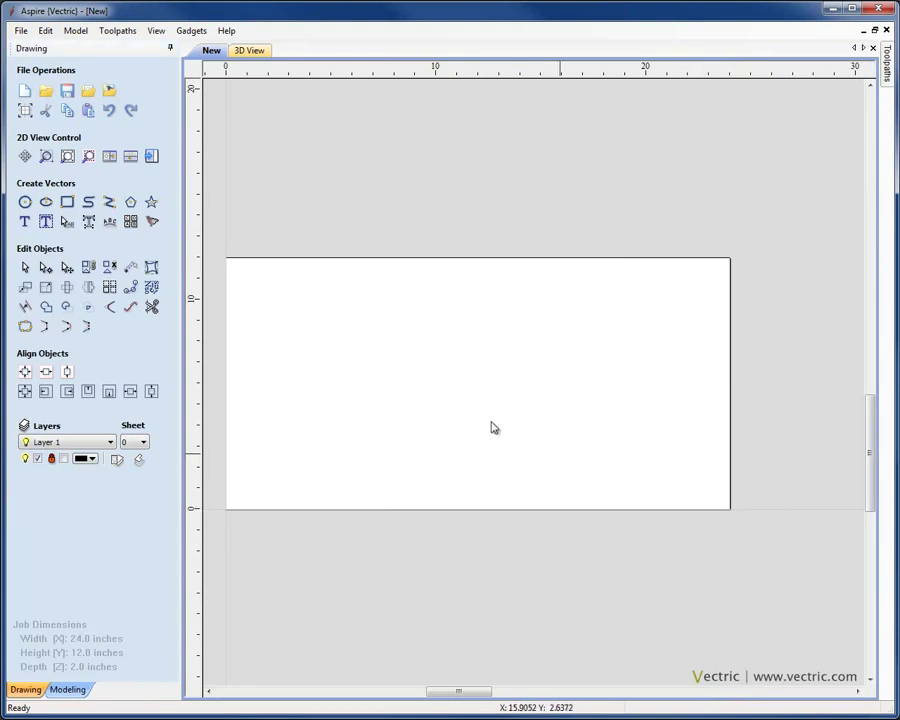
# Open the 3D View and rotate the blank material block to inspect it from different angles
pyautogui.scroll(1, 490, 426)
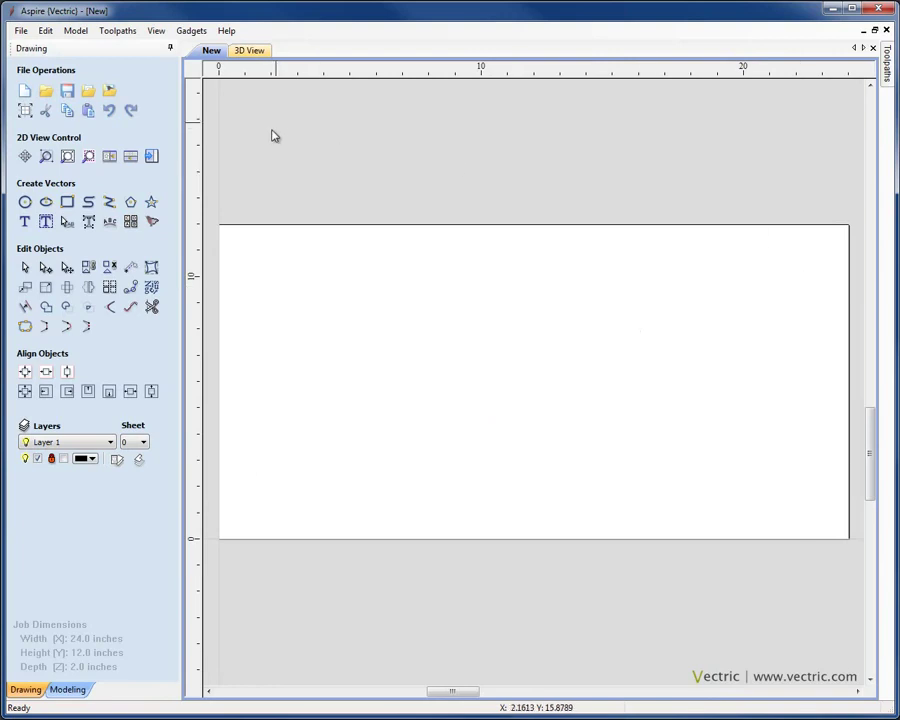
pyautogui.click(250, 50)
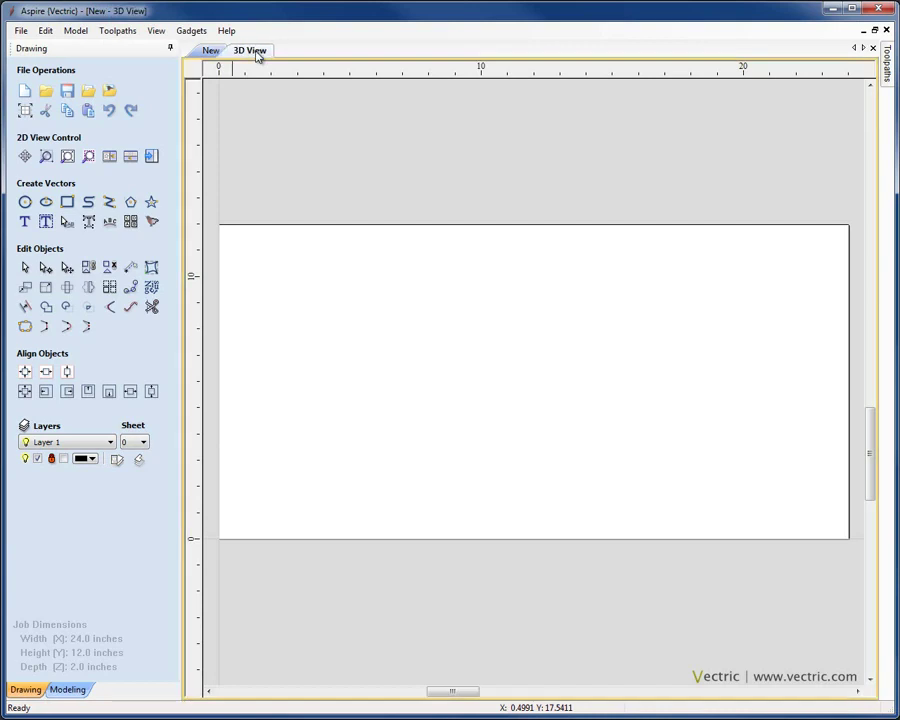
pyautogui.moveTo(587, 537); pyautogui.dragTo(587, 416)
pyautogui.scroll(-5, 540, 422)
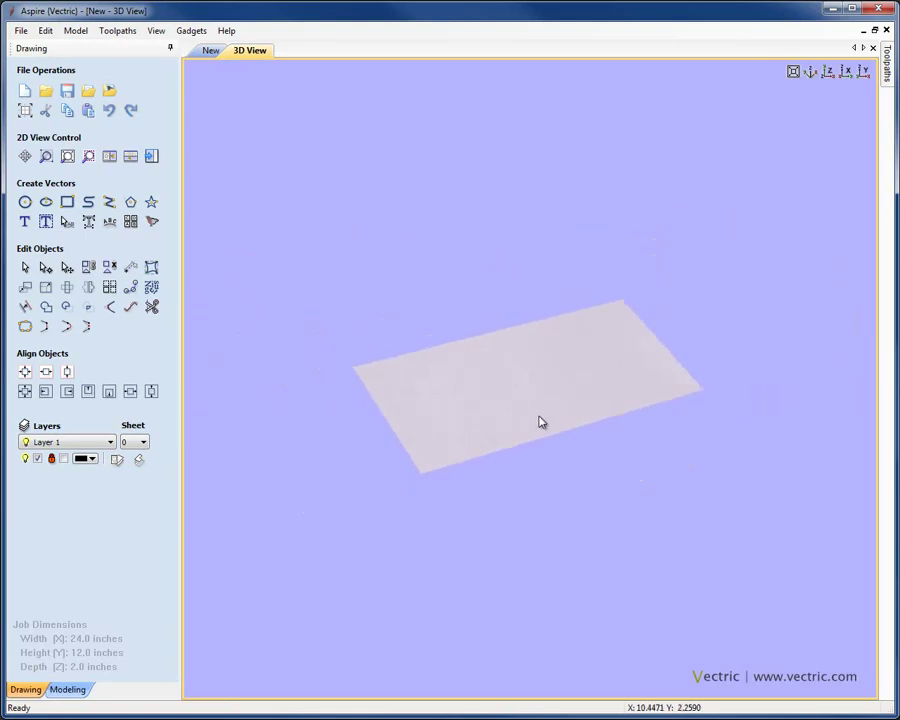
pyautogui.moveTo(446, 440); pyautogui.dragTo(607, 472)
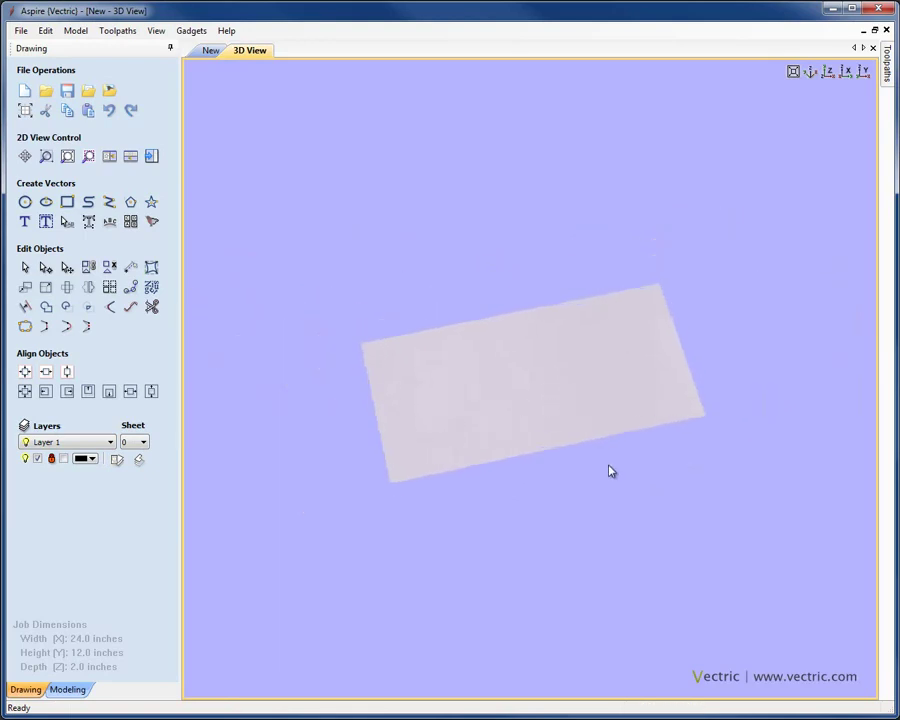
# Switch between the 2D and 3D views, enlarge the material block in 3D, and return to the 2D view
pyautogui.click(209, 52)
pyautogui.click(238, 53)
pyautogui.scroll(3, 291, 153)
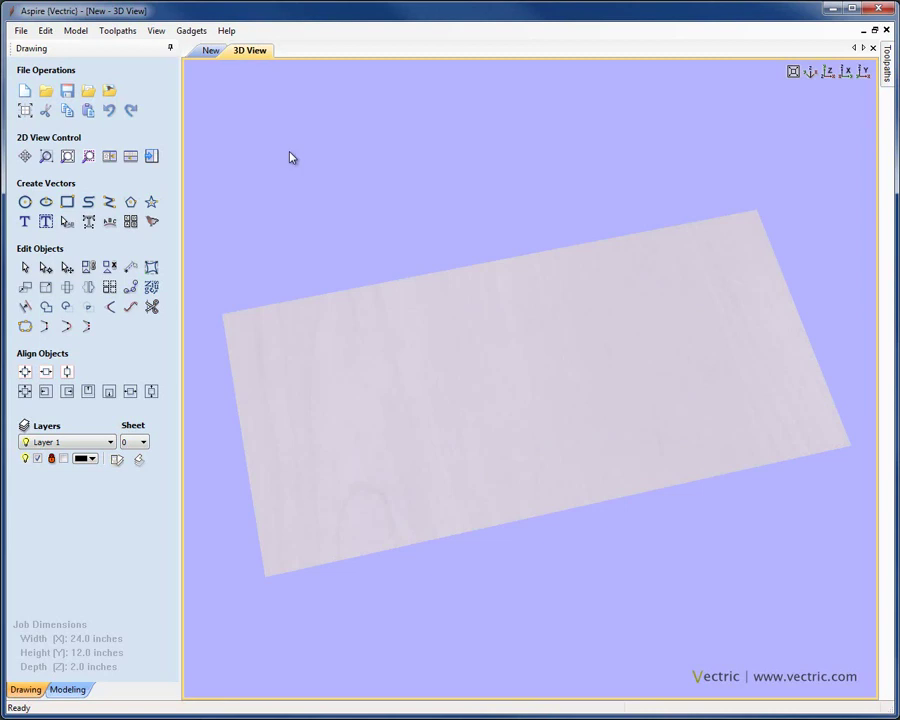
pyautogui.click(210, 54)
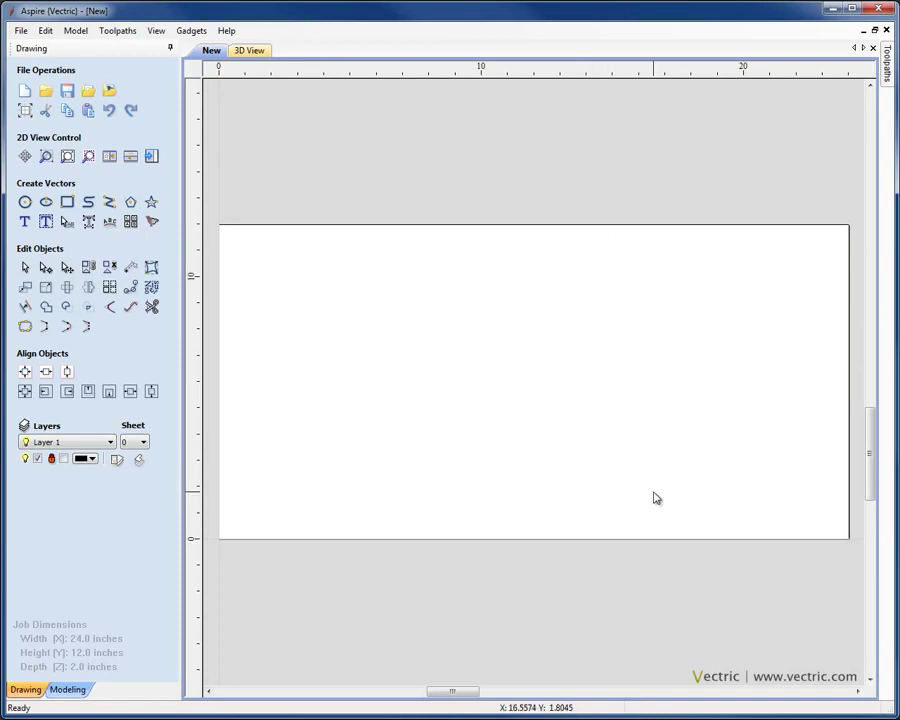
# Tile the 2D and 3D views side by side and one above the other, alternate between both arrangements, and leave them stacked
pyautogui.click(110, 157)
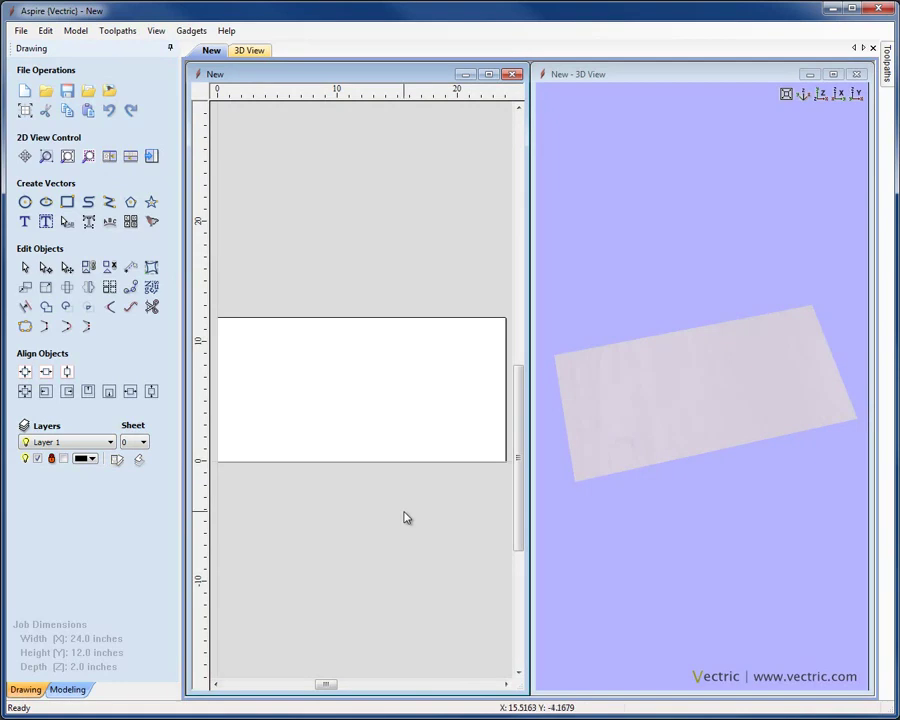
pyautogui.click(130, 157)
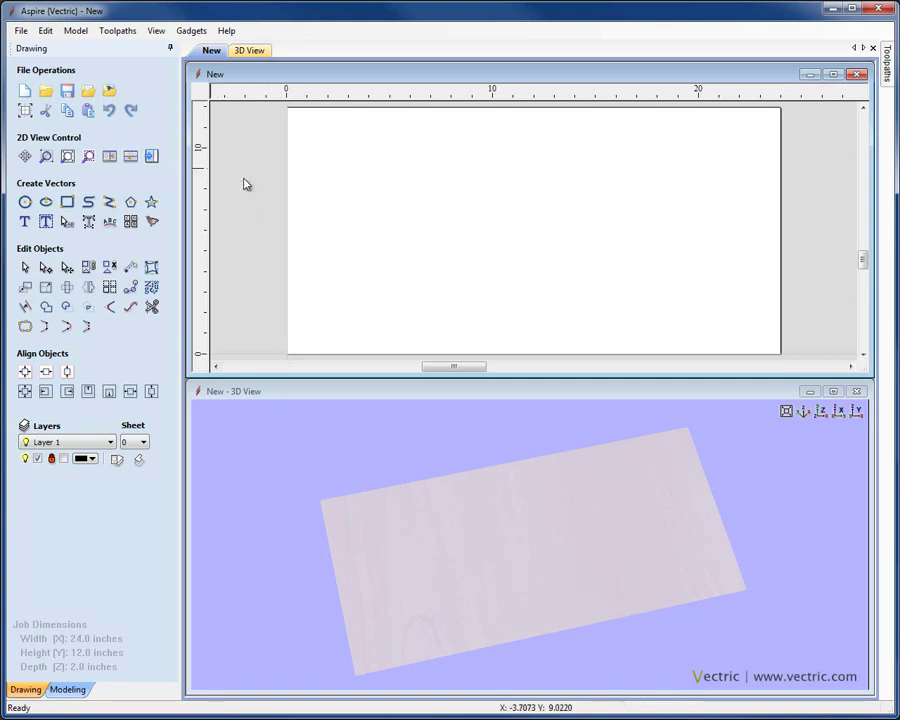
pyautogui.press('F4')
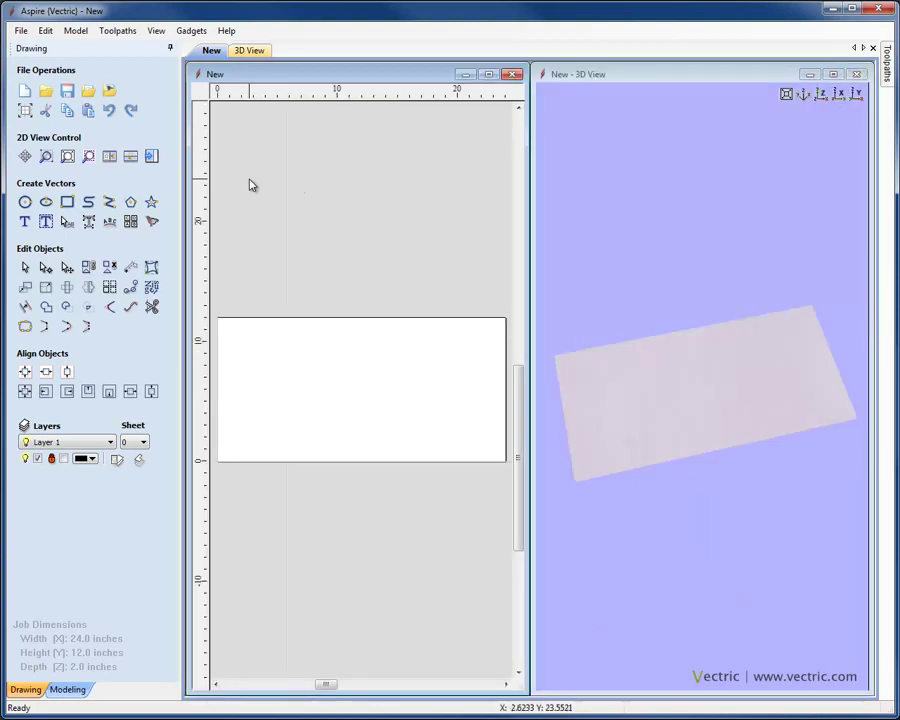
pyautogui.press('F4')
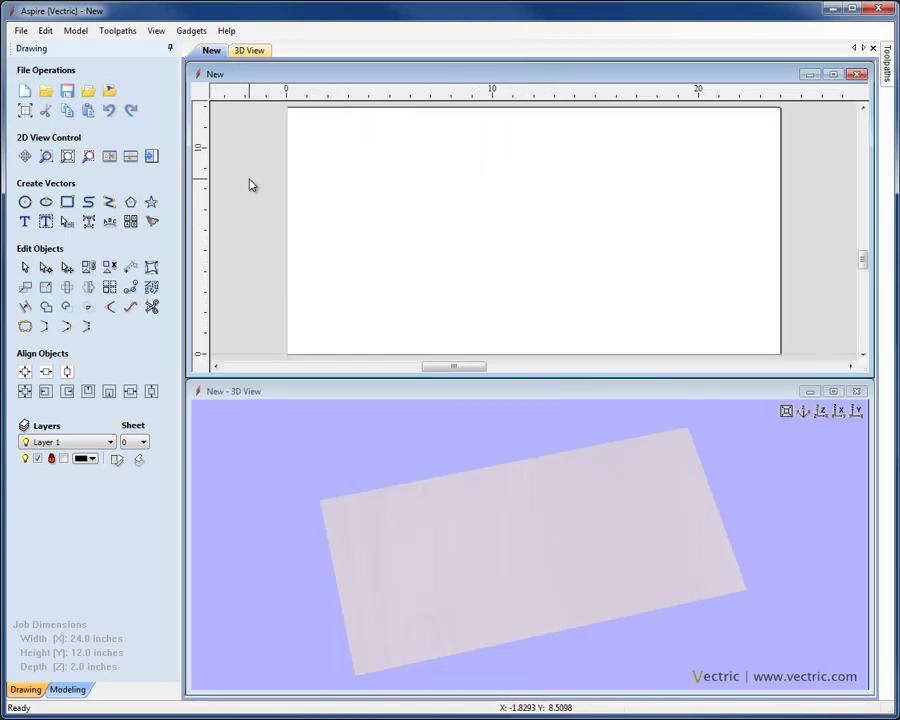
pyautogui.click(165, 31)
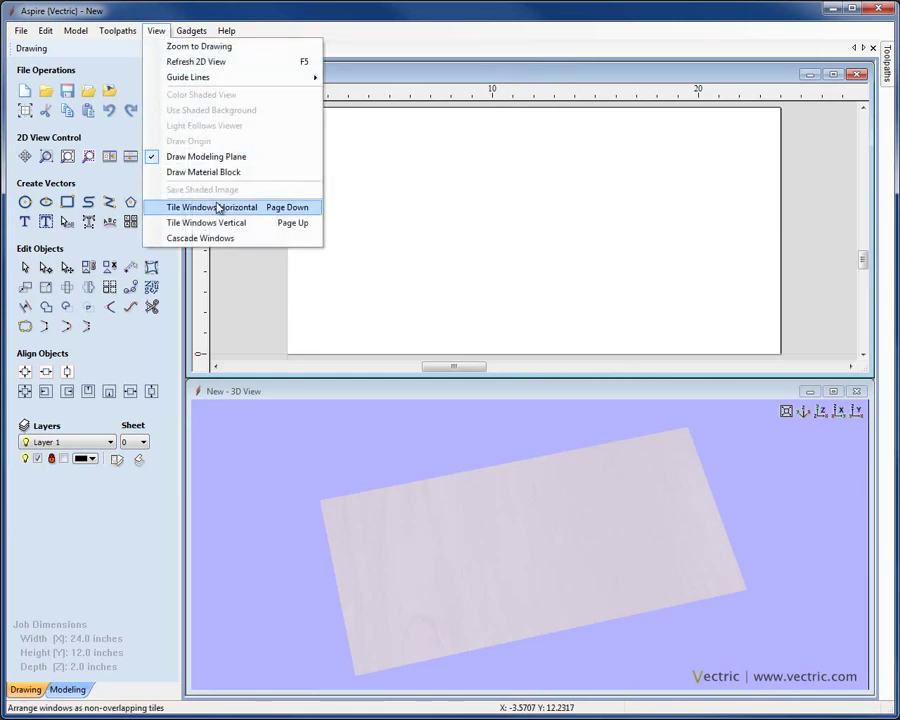
pyautogui.click(246, 277)
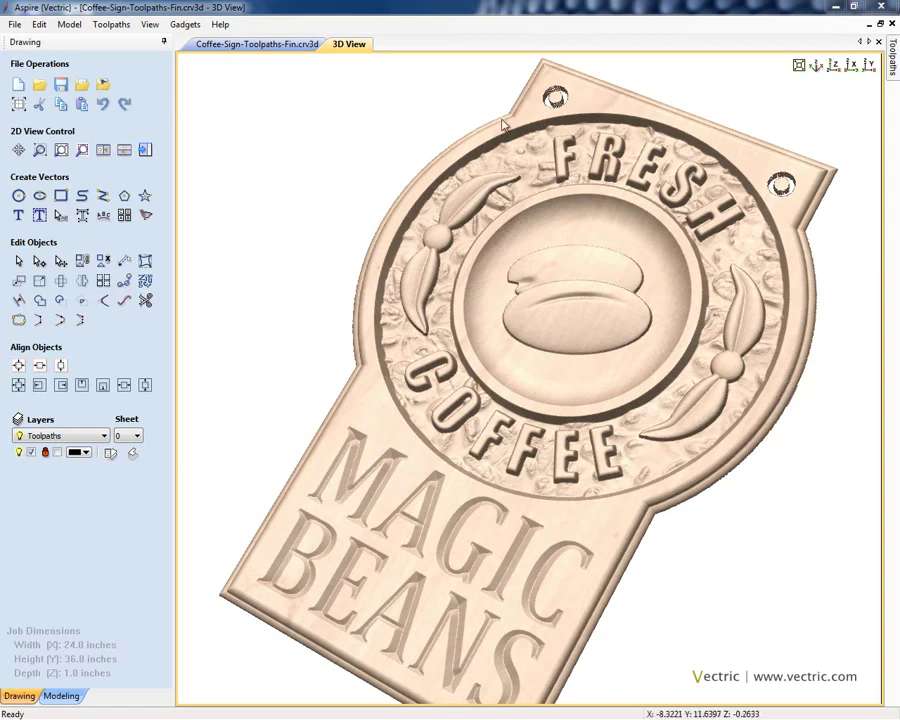
# Open the Help Contents manual from the coffee sign project
pyautogui.click(230, 27)
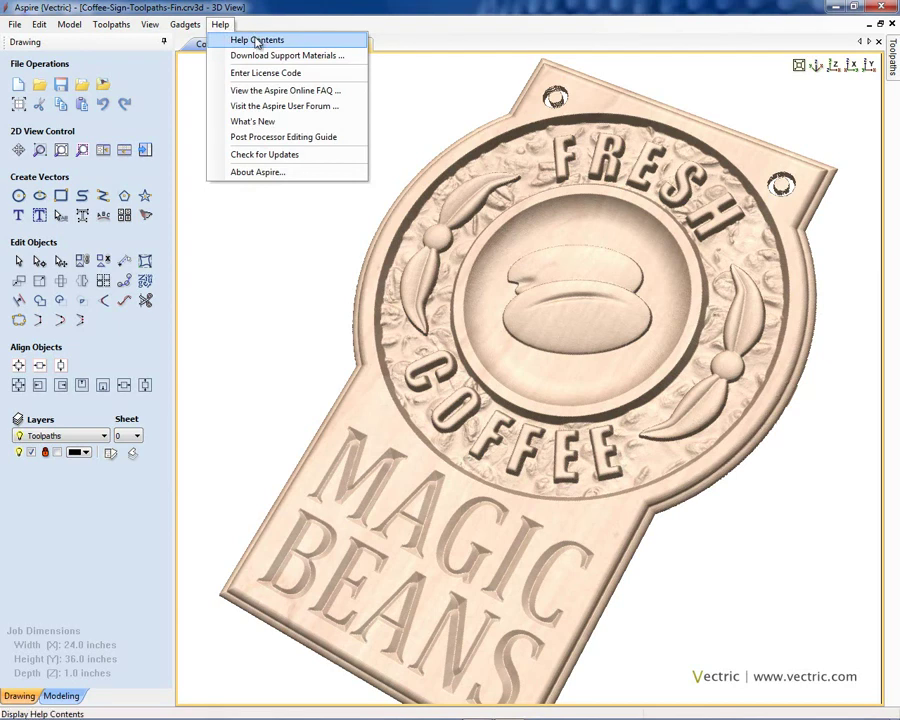
pyautogui.click(256, 40)
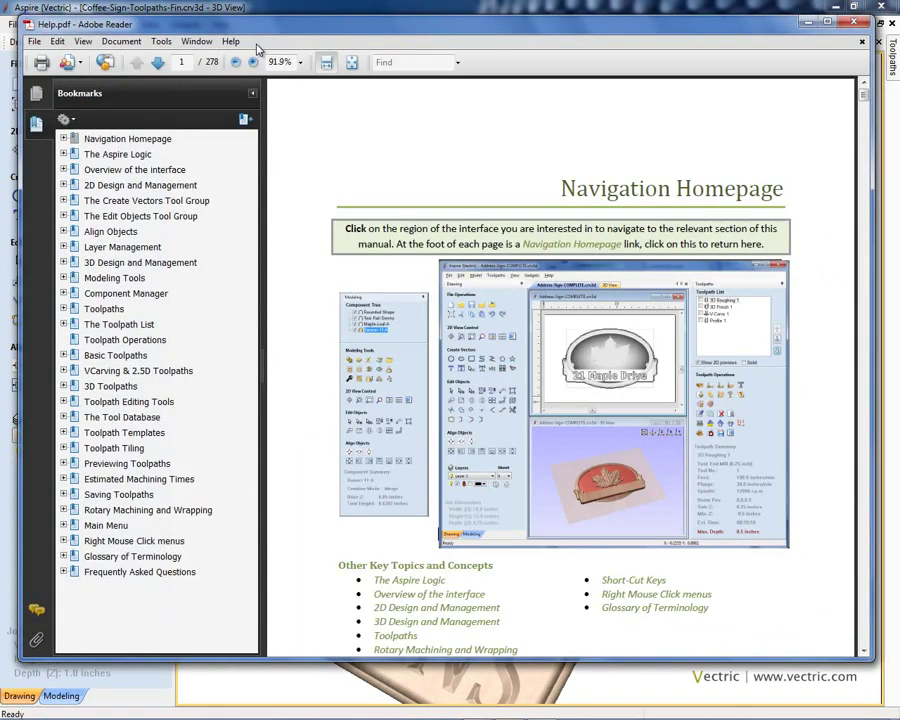